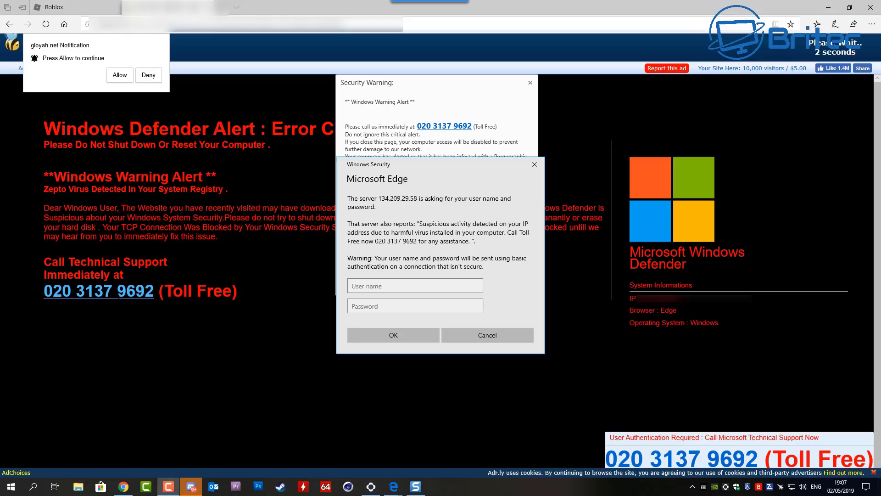
# Switch back and forth between the fake login's User name and Password fields
pyautogui.click(366, 285)
pyautogui.click(360, 304)
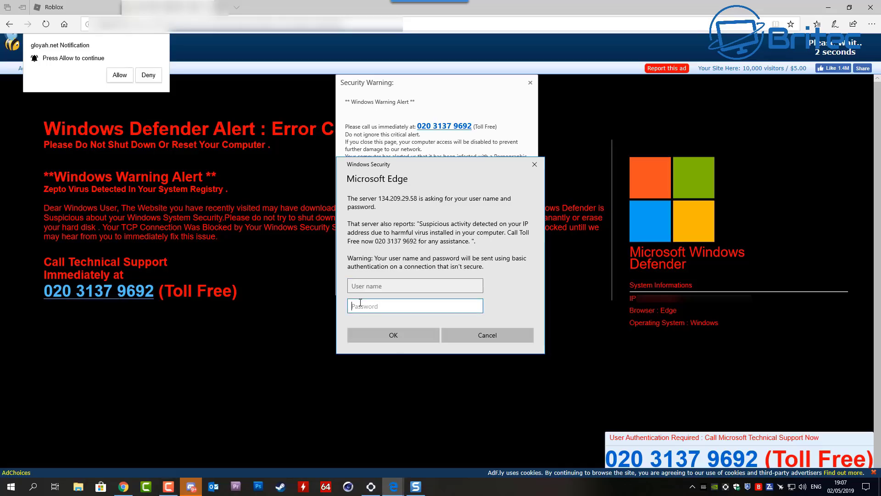
pyautogui.click(360, 289)
pyautogui.click(361, 302)
pyautogui.click(359, 287)
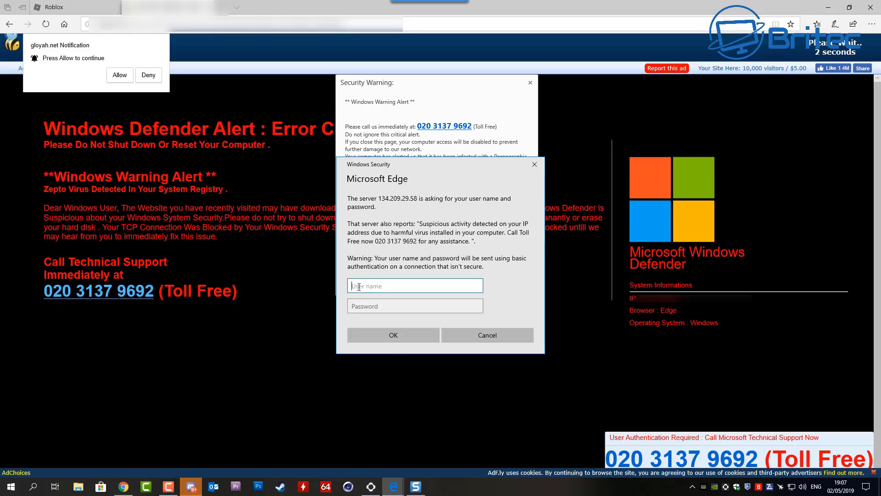
# Try repeatedly to close the fake login prompt with its X; it keeps reappearing
pyautogui.click(534, 166)
pyautogui.click(534, 164)
pyautogui.click(537, 164)
pyautogui.click(536, 167)
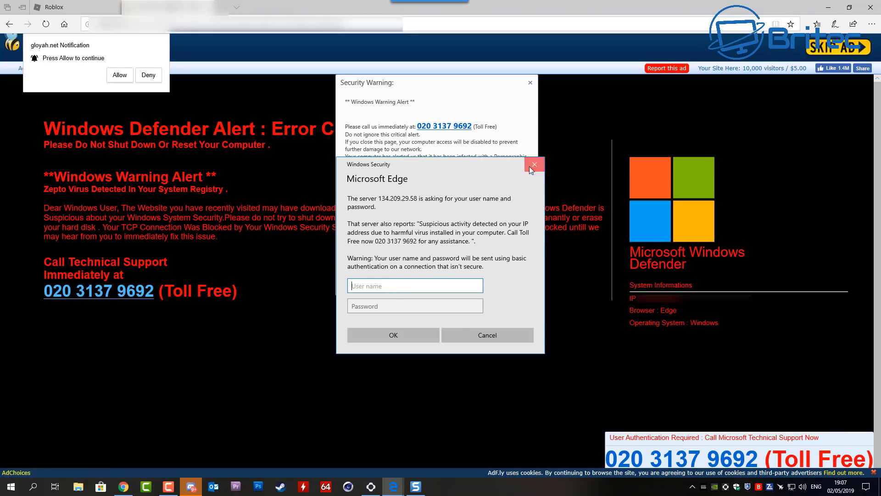
pyautogui.click(531, 167)
pyautogui.click(536, 164)
# Open Task Manager from the taskbar, drag it over the scam page, and end Google Chrome
pyautogui.rightClick(446, 489)
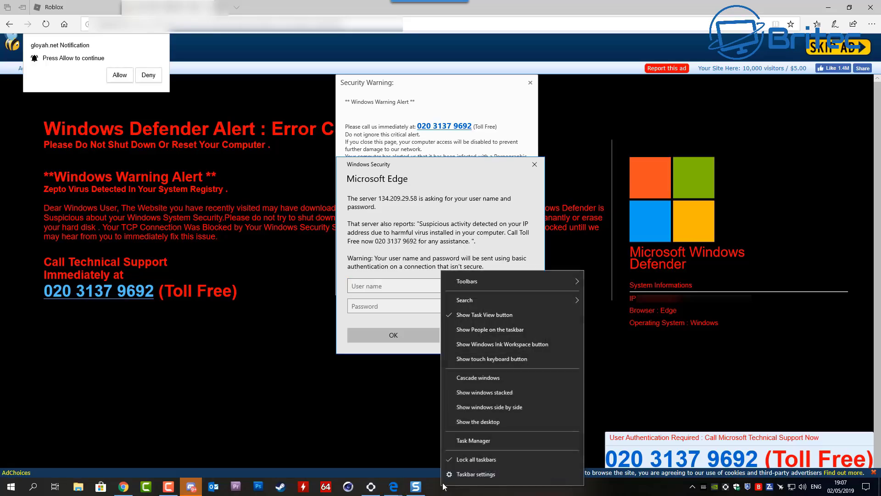
pyautogui.click(463, 442)
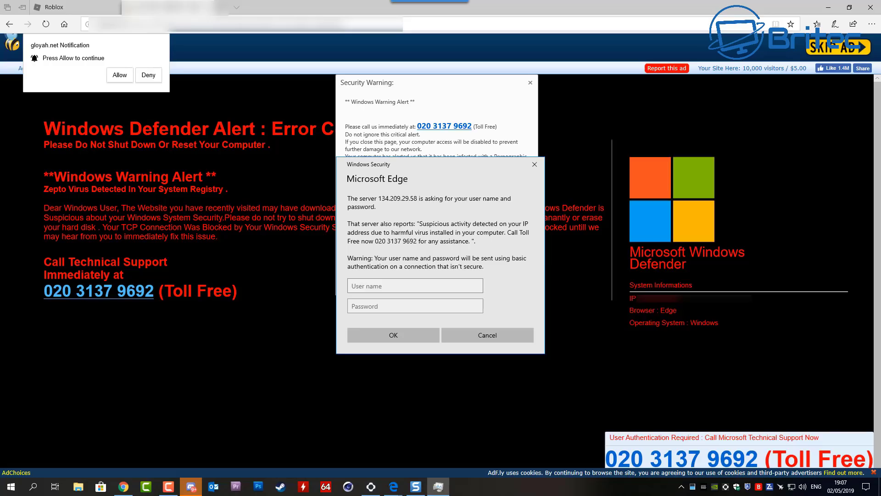
pyautogui.moveTo(877, 117); pyautogui.dragTo(517, 110)
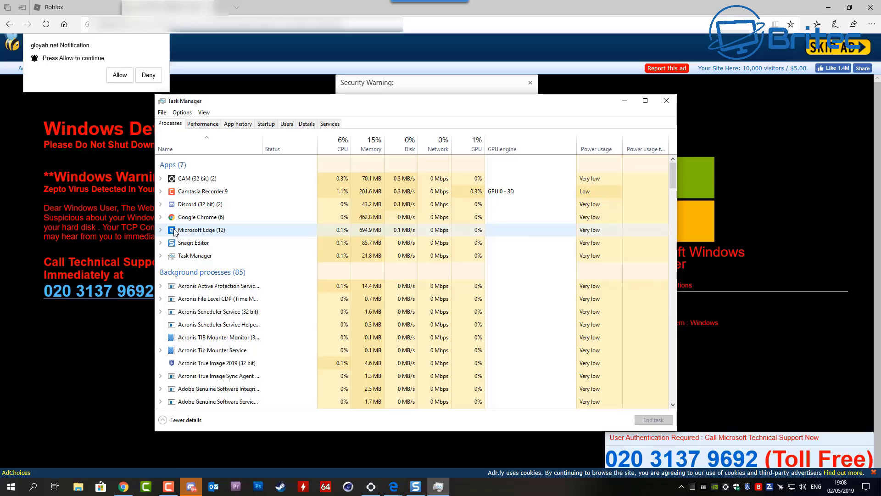
pyautogui.click(162, 218)
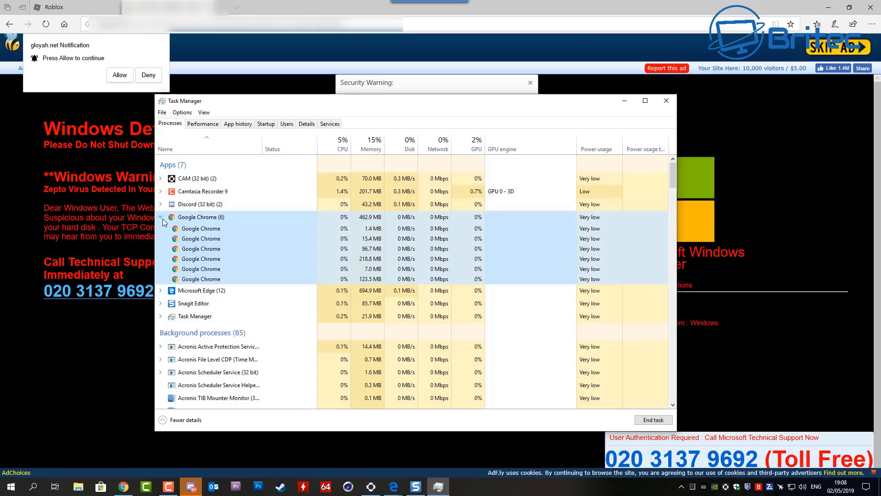
pyautogui.rightClick(198, 219)
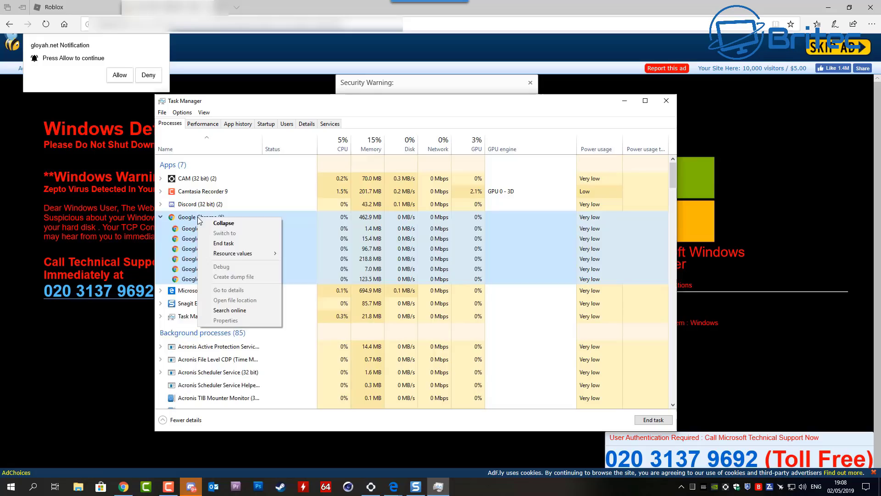
pyautogui.click(216, 234)
# End the scam page's Edge process, then end the whole Microsoft Edge group
pyautogui.click(161, 217)
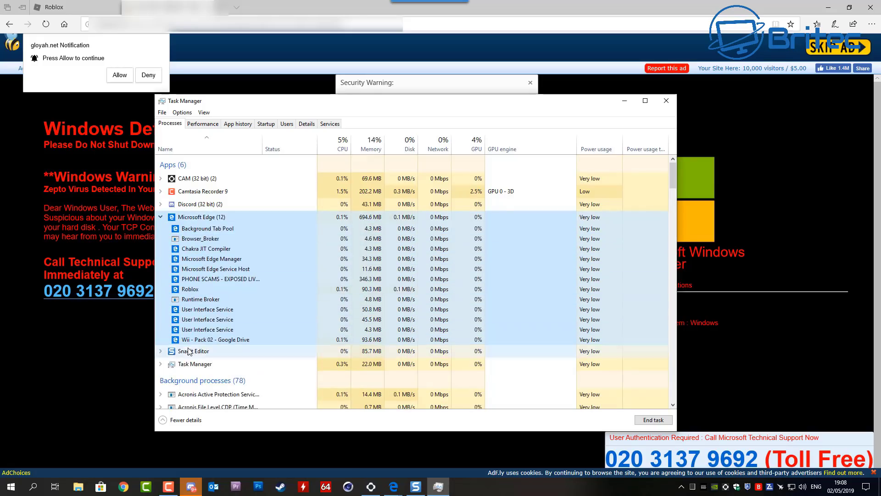
pyautogui.rightClick(202, 280)
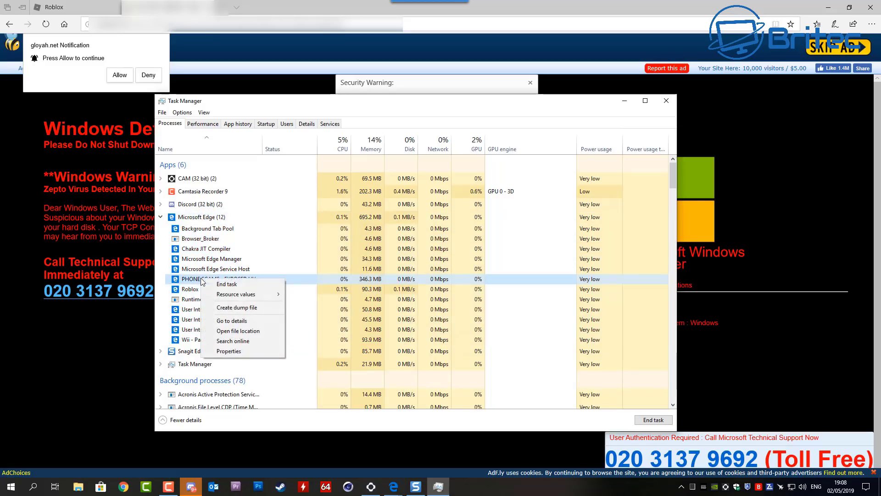
pyautogui.click(223, 285)
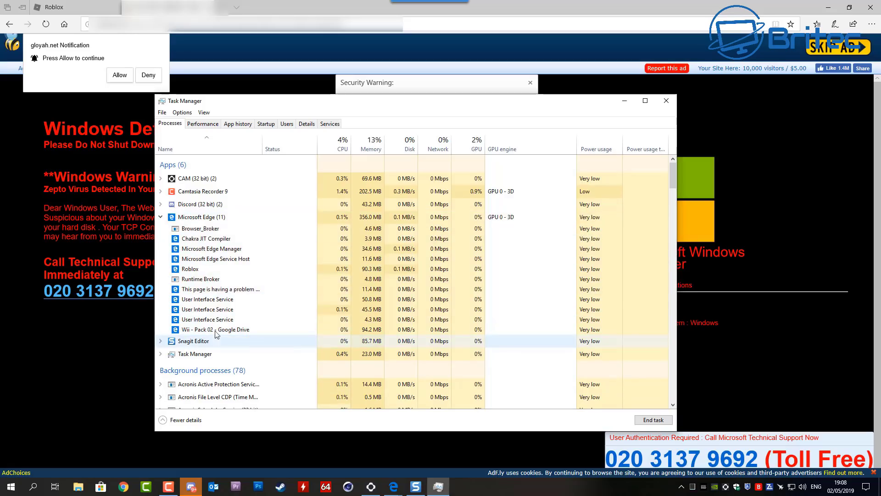
pyautogui.rightClick(197, 219)
pyautogui.click(223, 242)
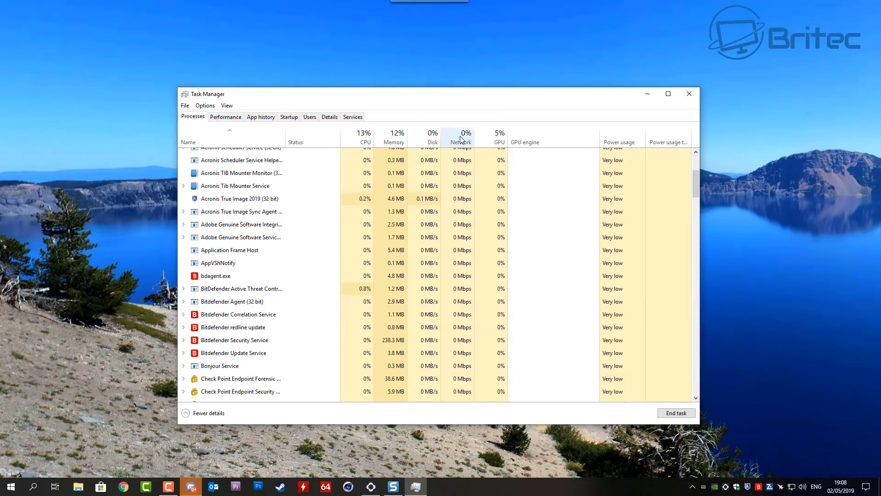
# Close Task Manager, dismiss the trojan and Attention! alerts, and click the fake Update twice
pyautogui.click(687, 98)
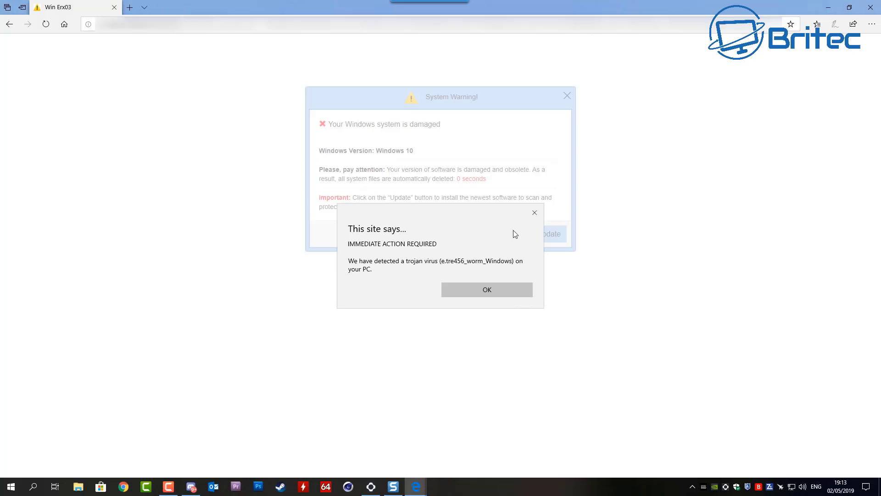
pyautogui.click(495, 293)
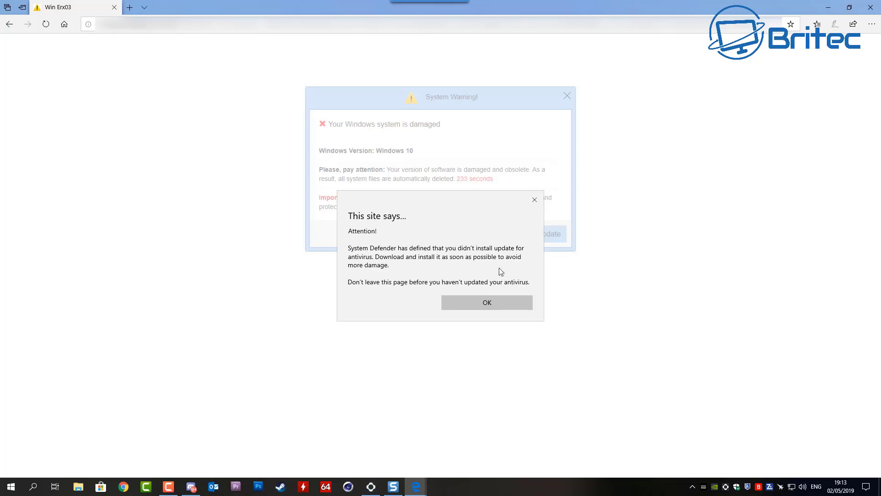
pyautogui.click(534, 200)
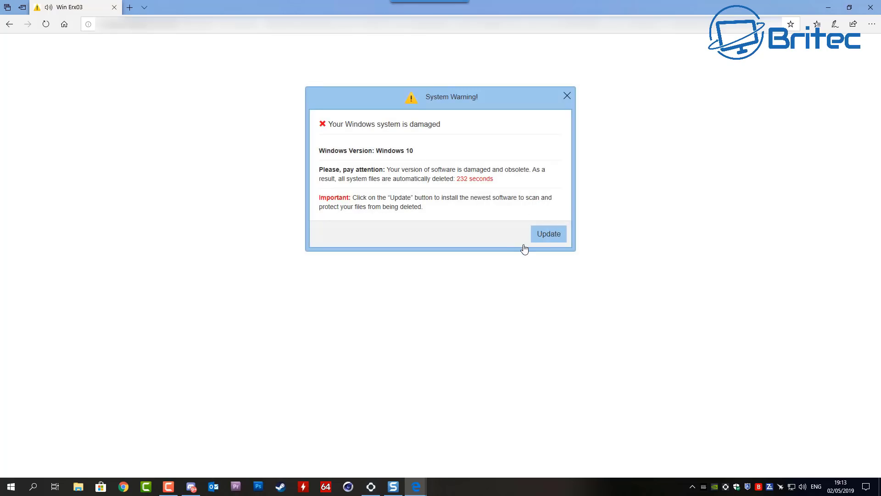
pyautogui.click(554, 239)
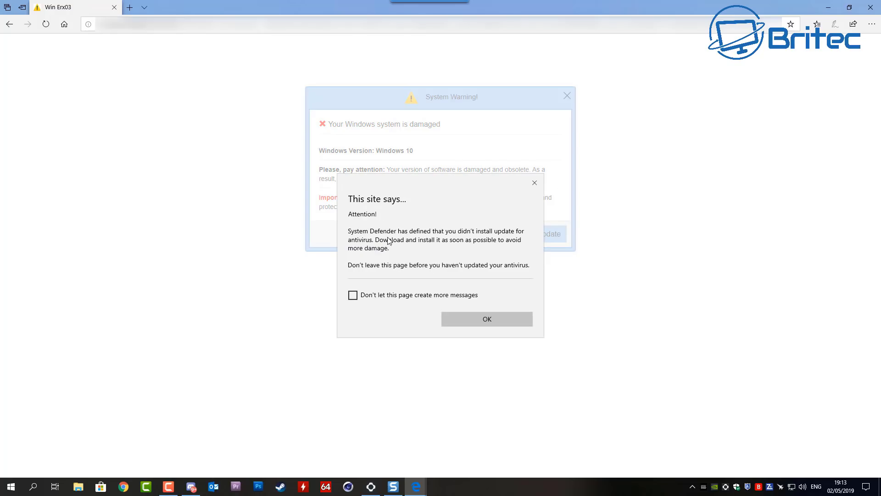
pyautogui.click(535, 184)
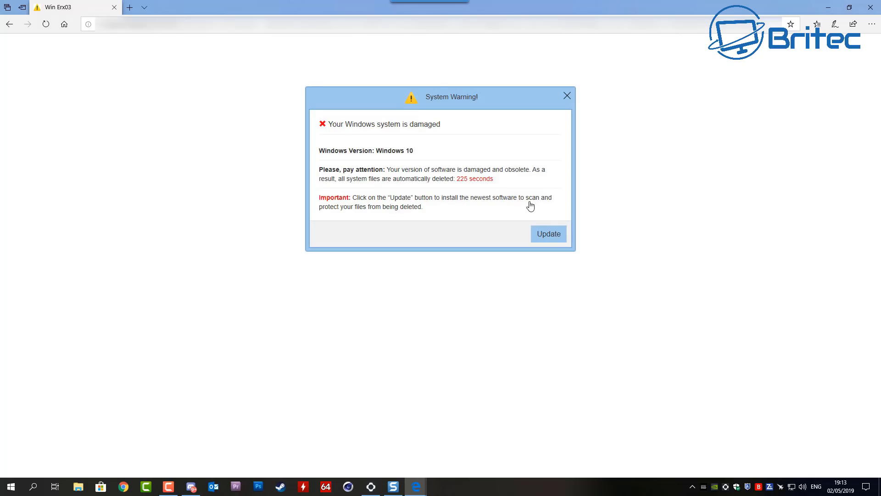
pyautogui.click(538, 233)
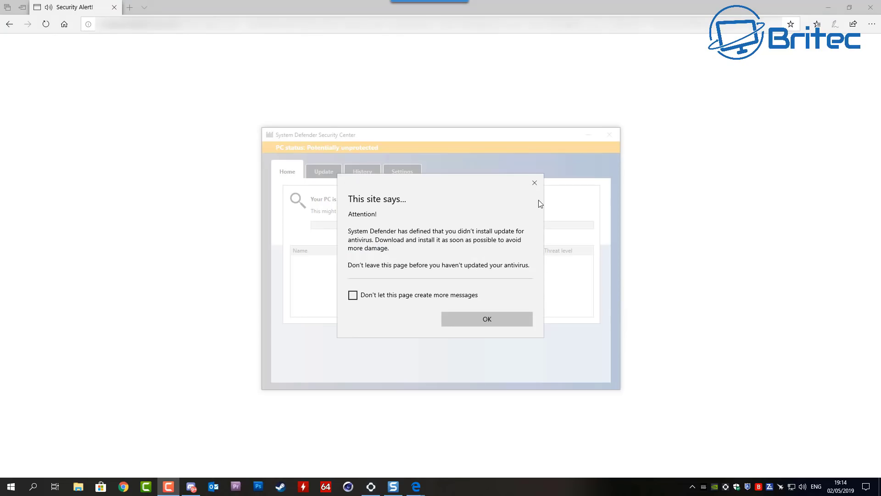
# Dismiss the Attention! and trojan virus alerts so the fake scan finishes
pyautogui.click(535, 183)
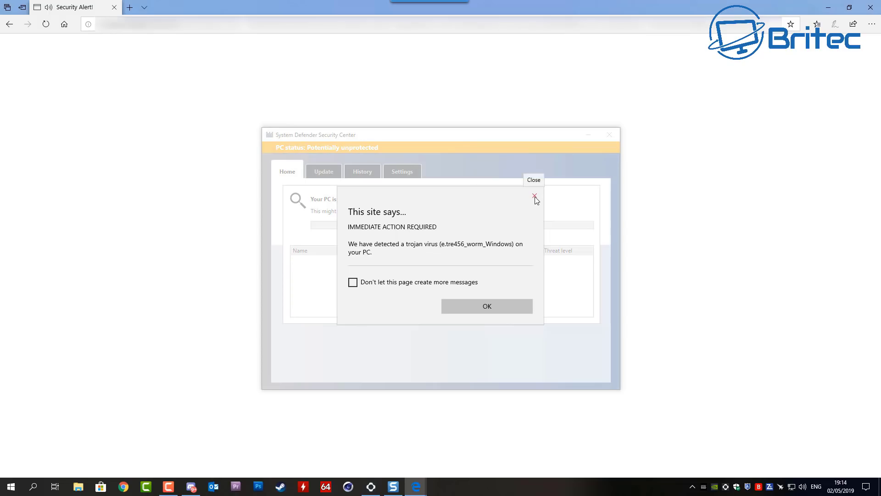
pyautogui.click(535, 197)
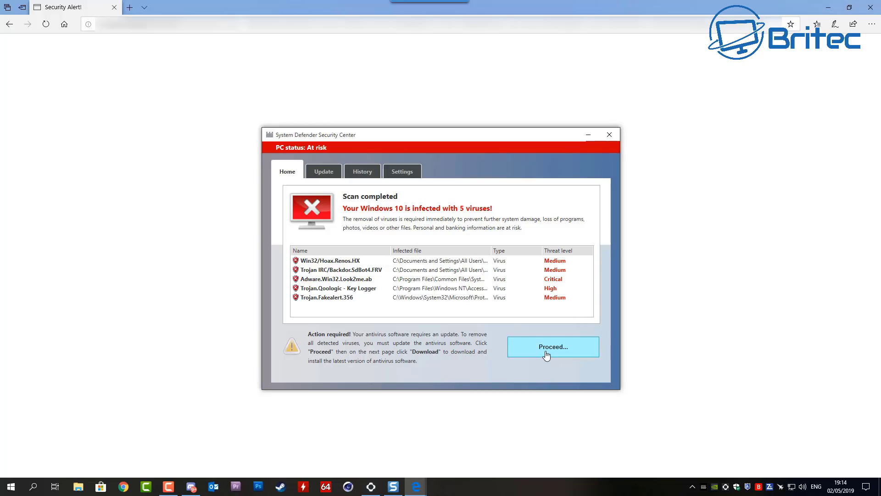
# Proceed with the fake virus removal, request the antivirus update, then close that tab
pyautogui.click(546, 353)
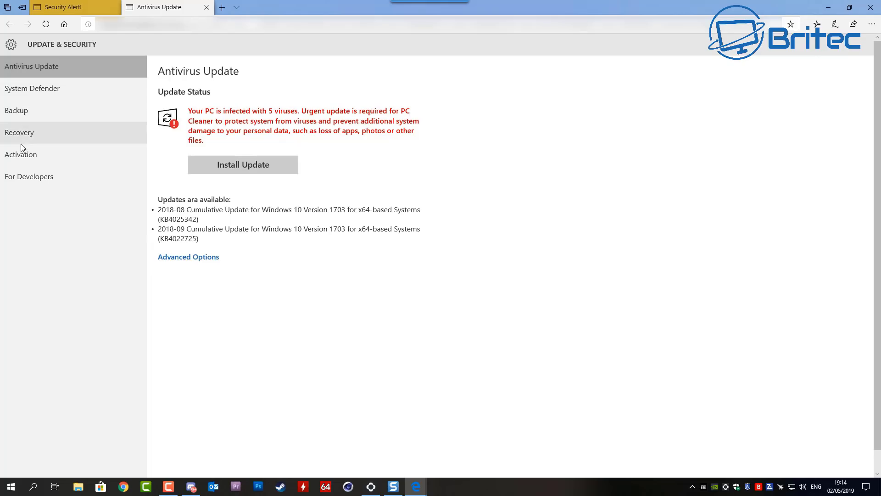
pyautogui.click(22, 111)
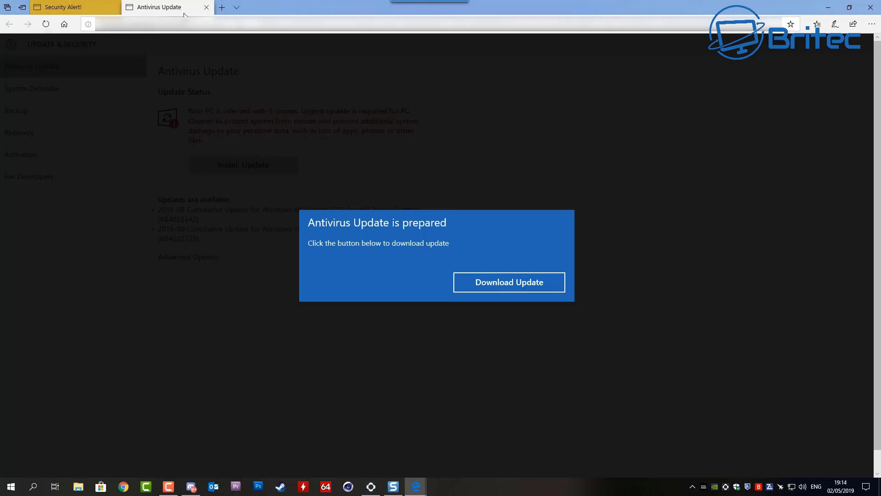
pyautogui.click(206, 7)
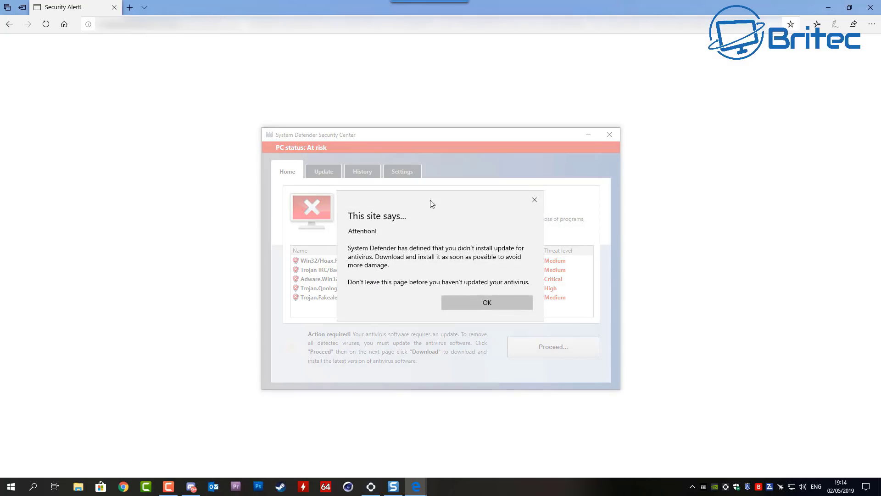
# Dismiss the attention alerts, proceed to the fake antivirus update, and start its install
pyautogui.click(535, 200)
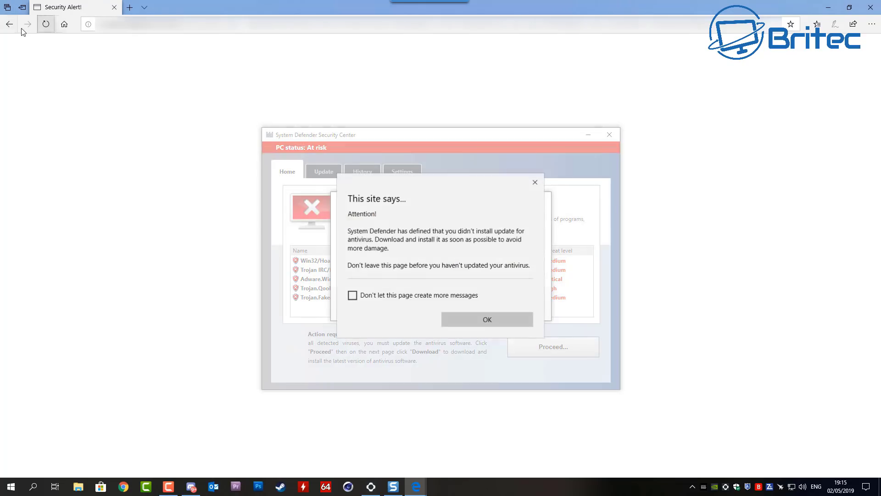
pyautogui.click(6, 28)
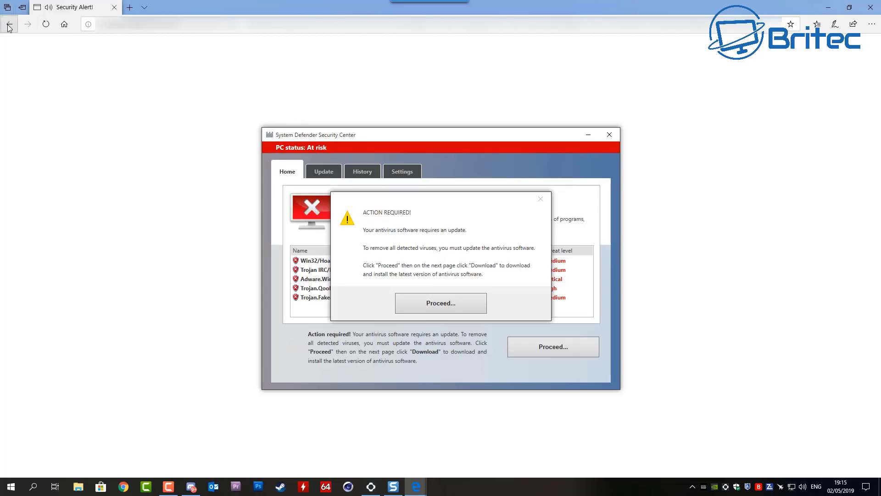
pyautogui.click(472, 308)
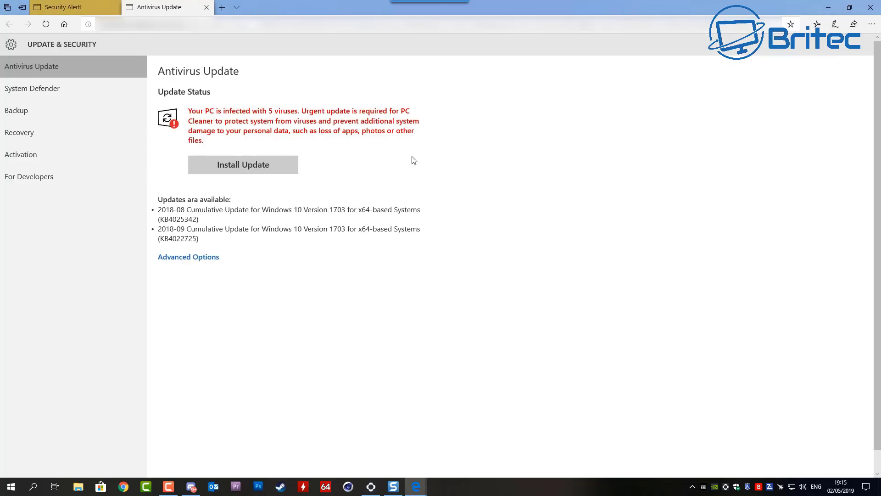
pyautogui.click(190, 257)
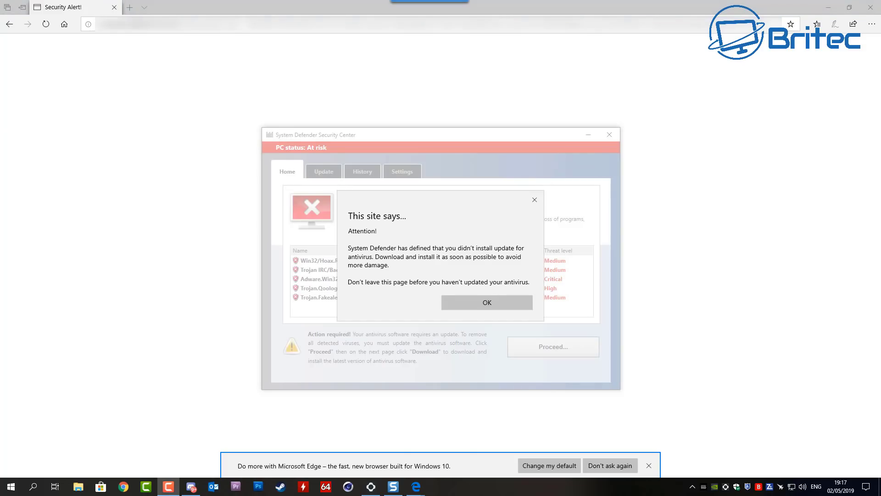
# Dismiss the alert, then test right-click menus at several spots on the scam page
pyautogui.click(535, 200)
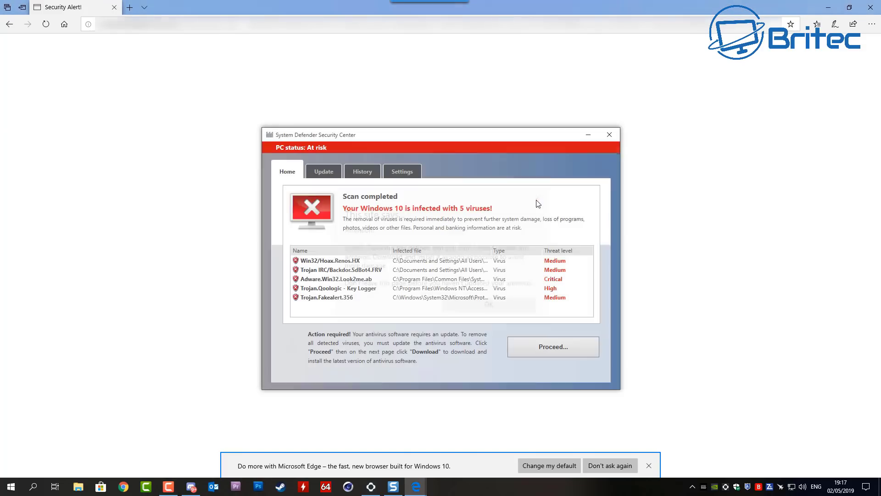
pyautogui.rightClick(553, 140)
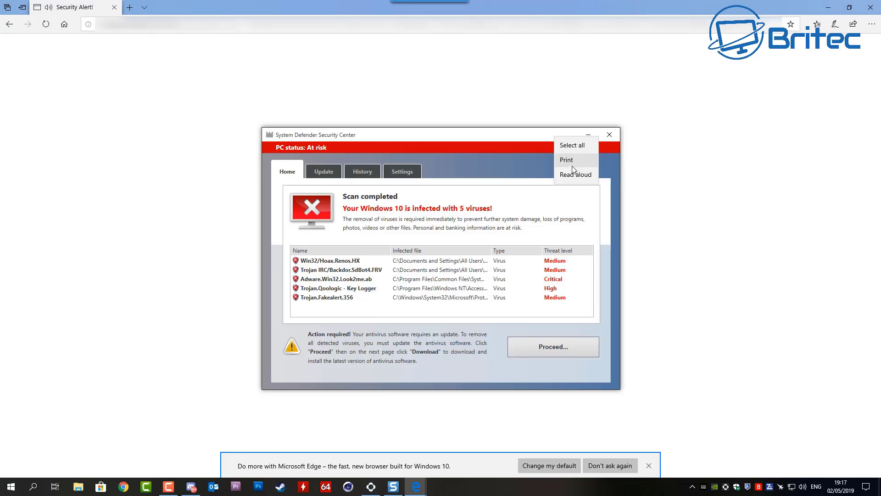
pyautogui.click(488, 142)
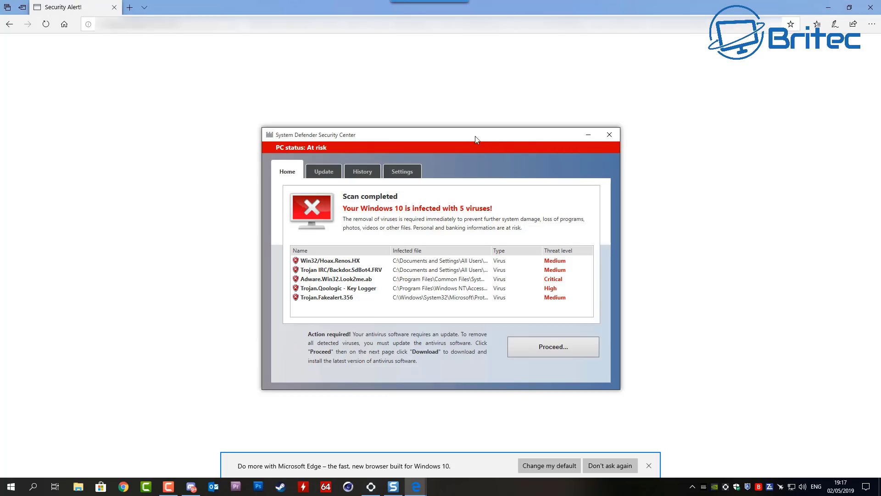
pyautogui.rightClick(584, 138)
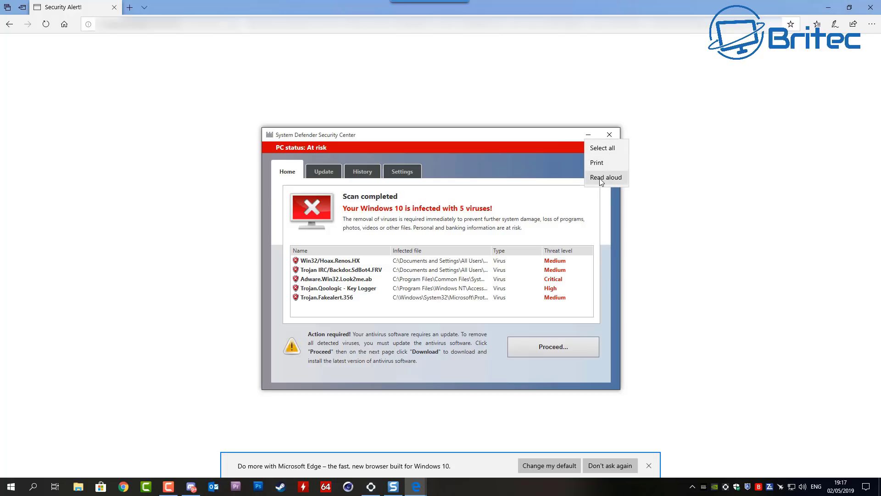
pyautogui.click(707, 251)
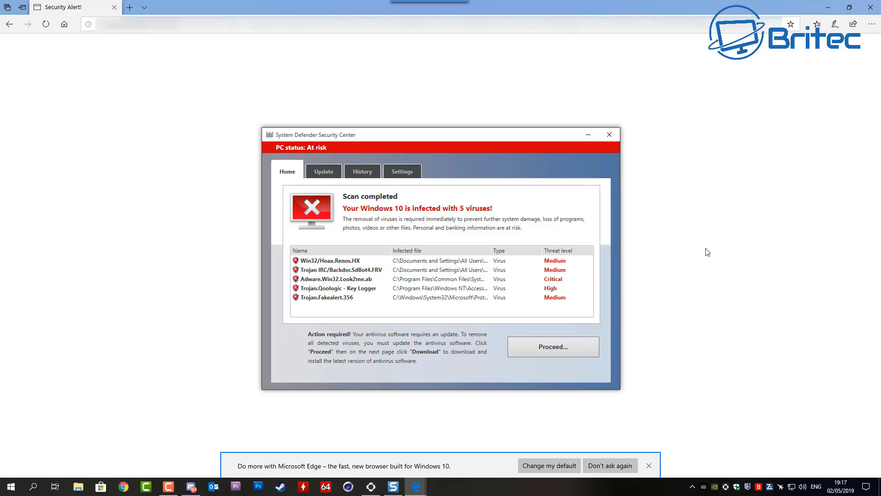
pyautogui.rightClick(536, 348)
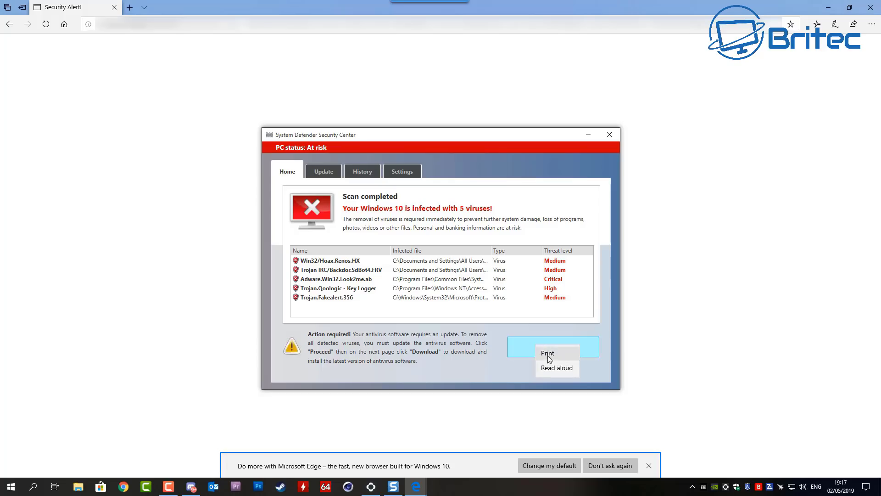
pyautogui.click(464, 367)
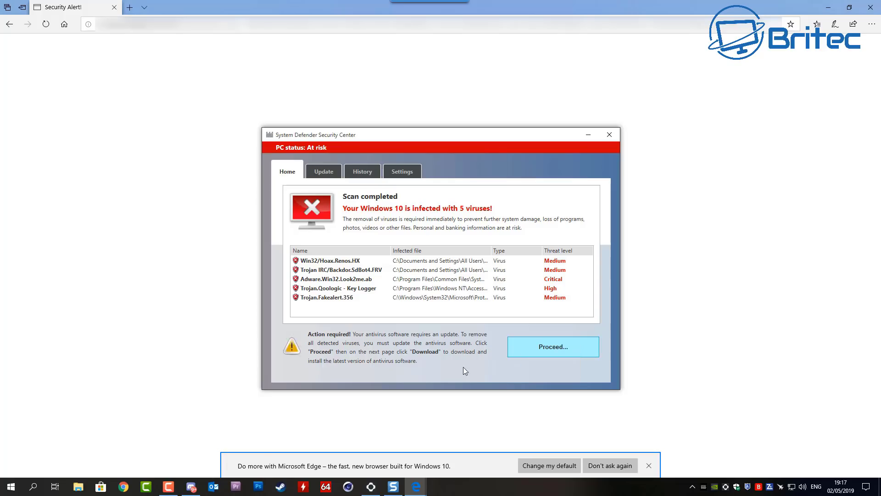
pyautogui.rightClick(396, 372)
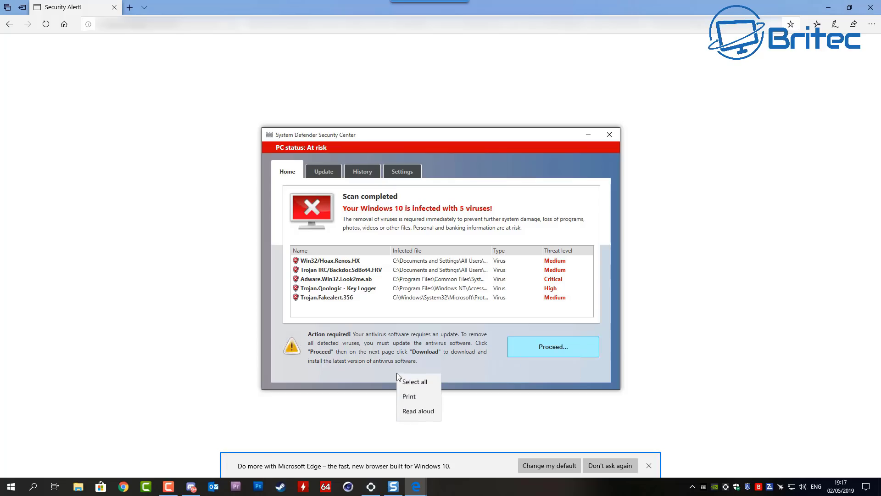
pyautogui.click(267, 374)
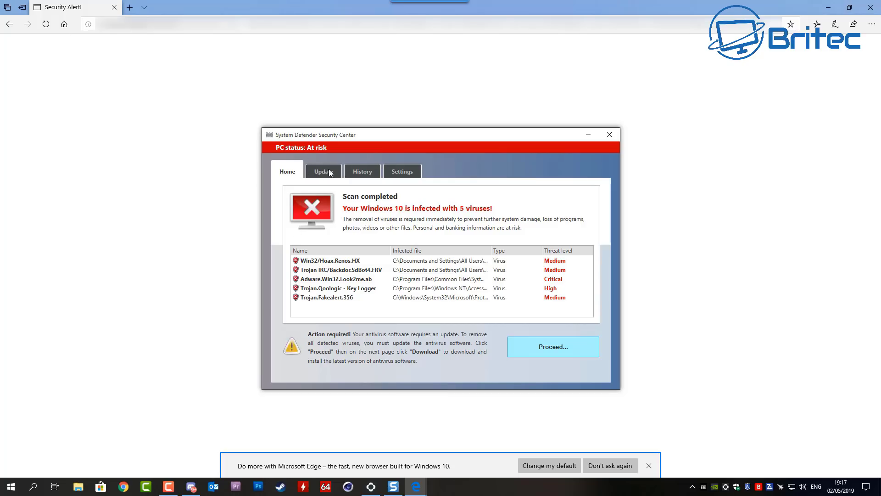
# Try the fake window's Update section, dismiss the returning alert, and right-click the taskbar
pyautogui.click(394, 175)
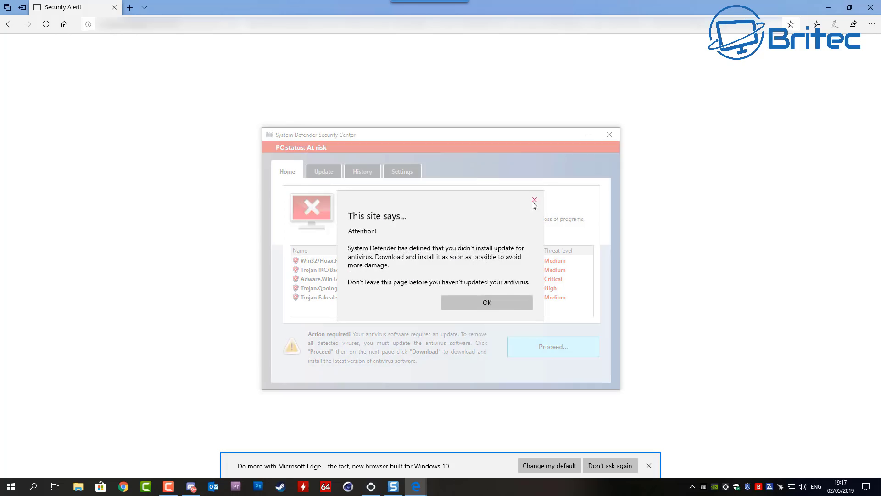
pyautogui.click(532, 202)
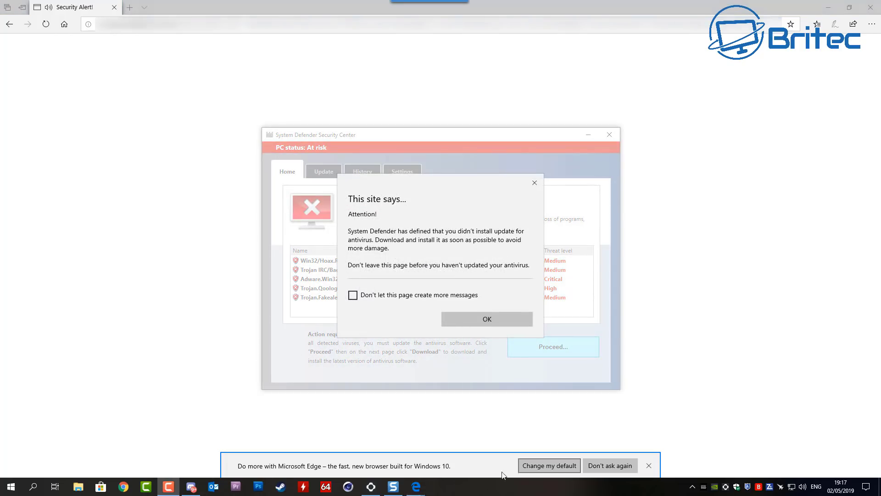
pyautogui.rightClick(474, 487)
# Launch Task Manager, end the Microsoft Edge process group, and close Task Manager
pyautogui.click(478, 448)
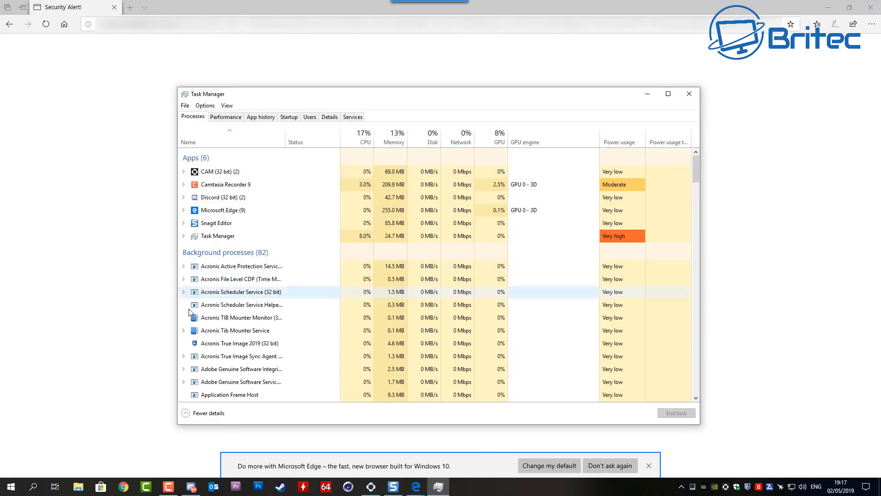
pyautogui.click(184, 210)
pyautogui.rightClick(216, 211)
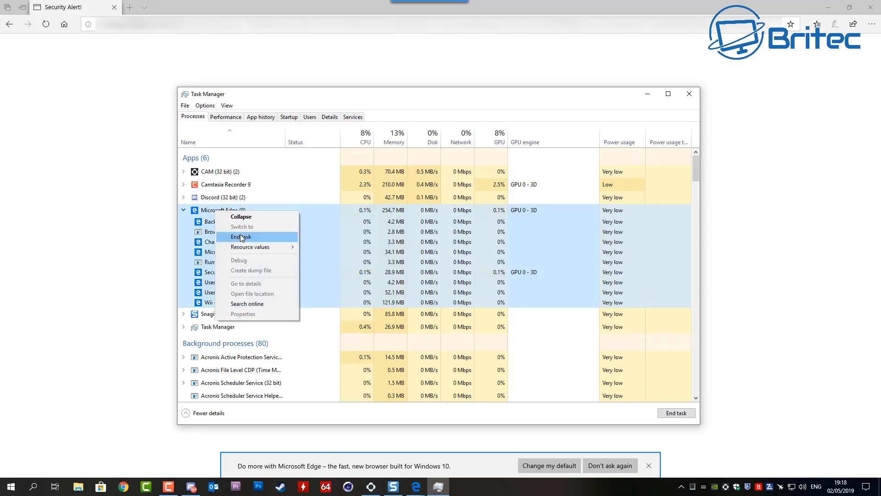
pyautogui.click(241, 236)
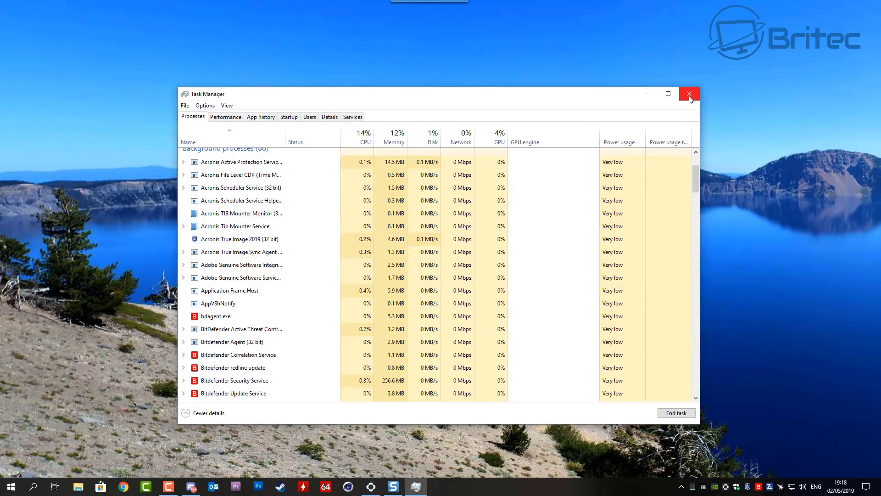
pyautogui.click(689, 93)
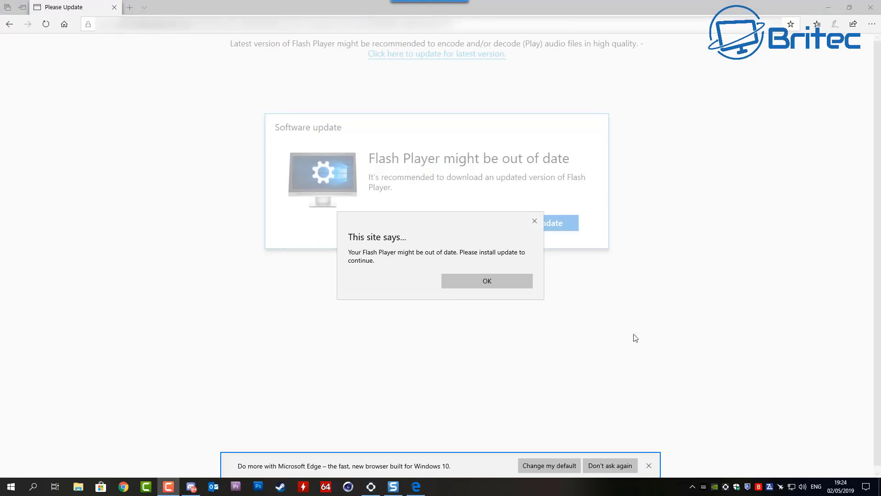
# Dismiss the Flash Player 'This site says...' alert with its X
pyautogui.click(535, 221)
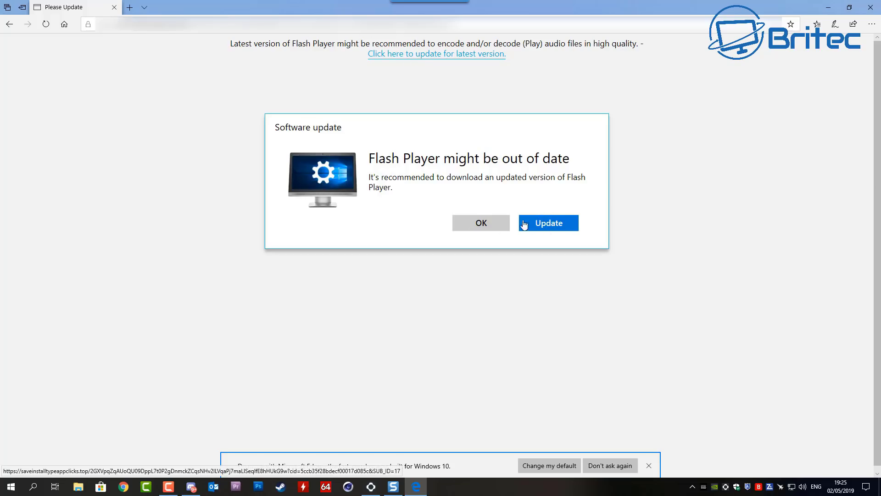
# Click Update on the fake Flash Player Software update panel
pyautogui.click(569, 225)
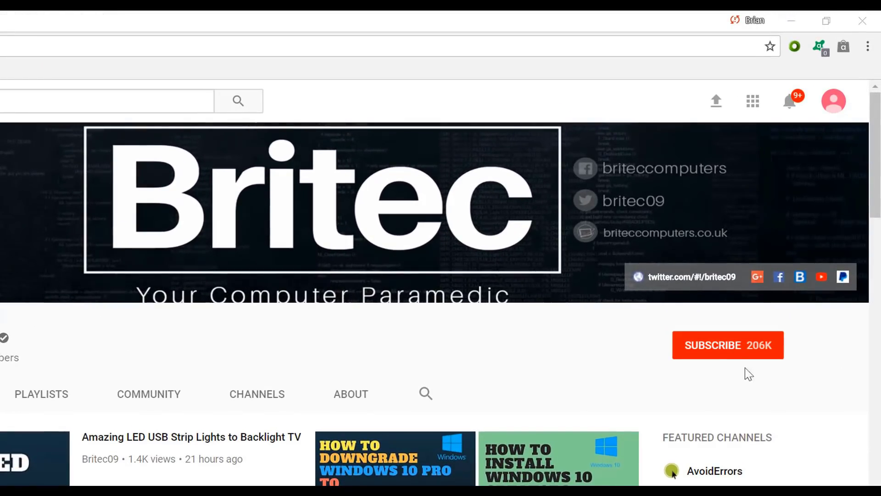
# Subscribe to the Britec YouTube channel
pyautogui.click(739, 355)
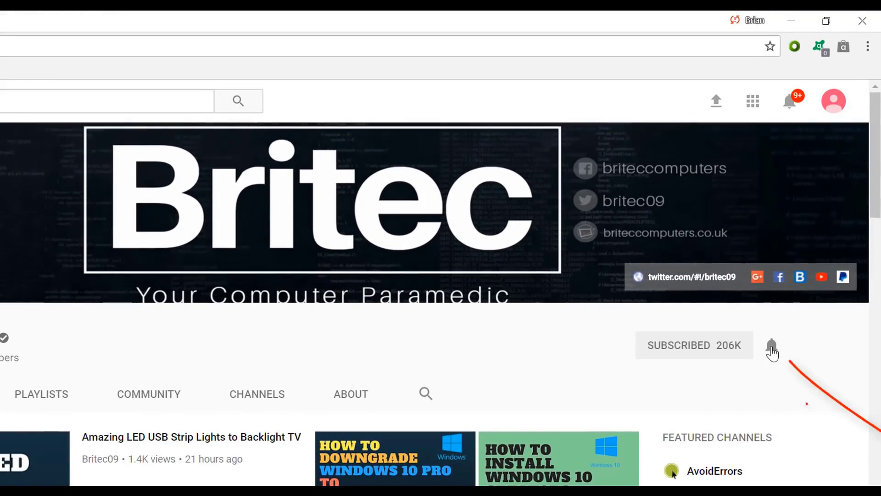